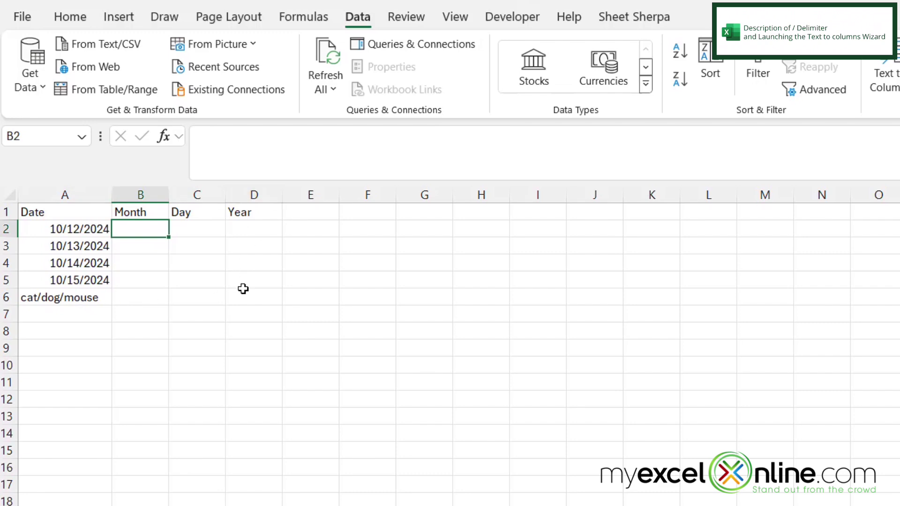
- Select the entries in A2:A6 and launch Text to Columns
left_click_drag(52, 230, 68, 296)
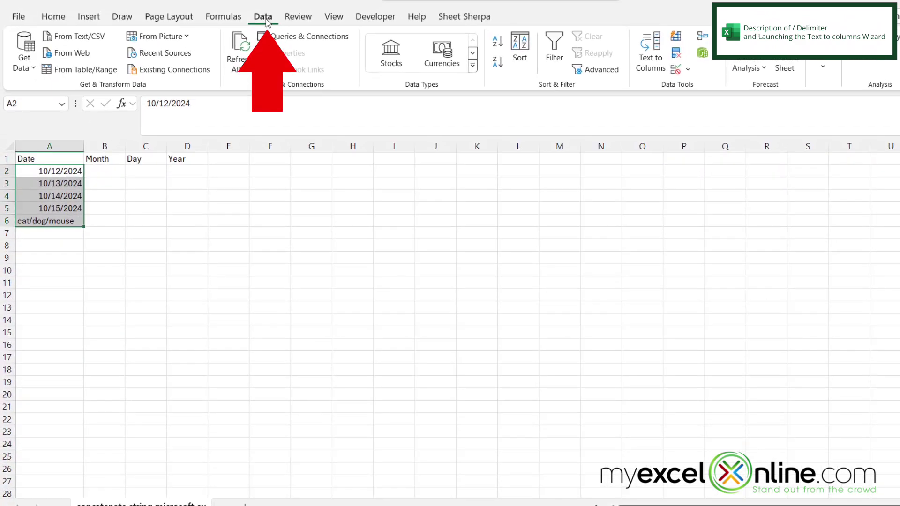
left_click(651, 52)
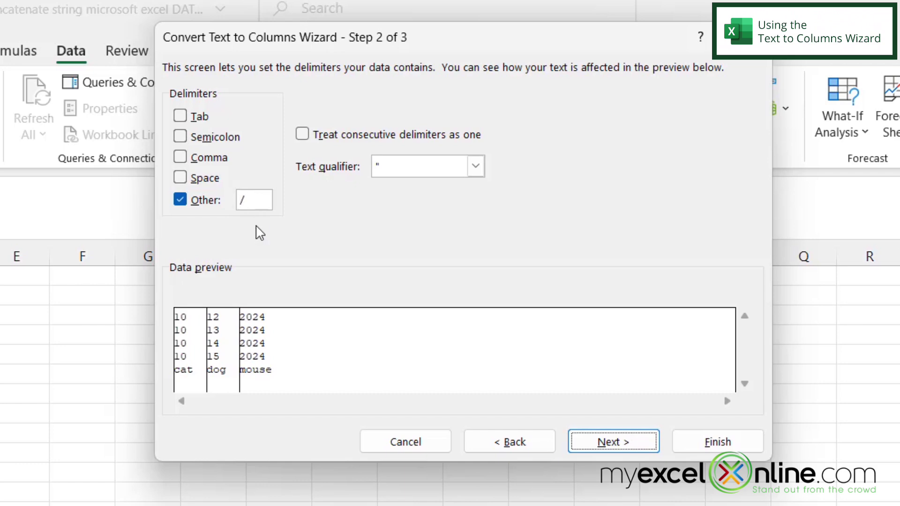
- With slash as the delimiter, advance to the column data format step
left_click(613, 442)
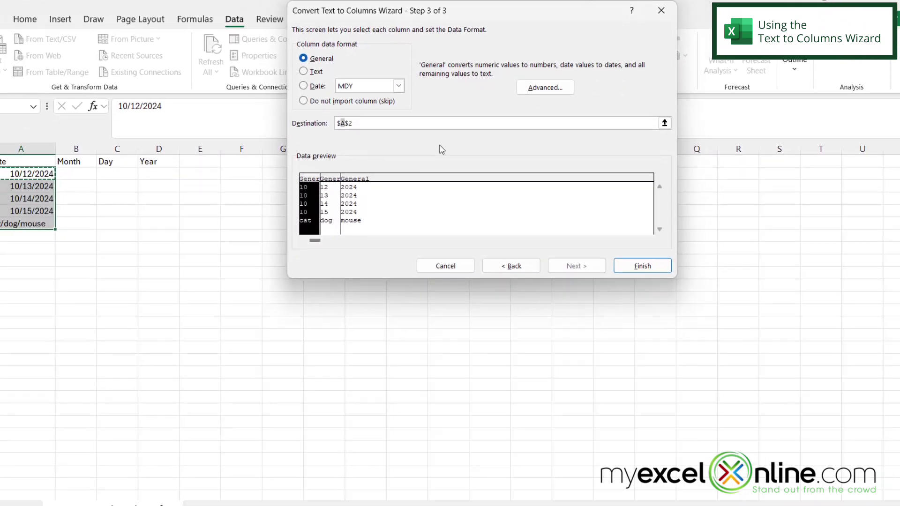
- Set the destination to B2 and finish, splitting into Month, Day, Year columns
type("B")
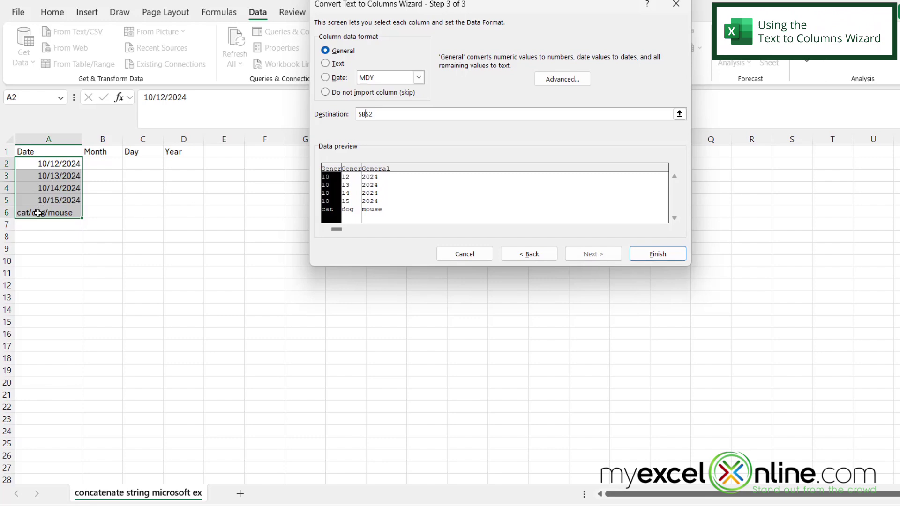
left_click(655, 254)
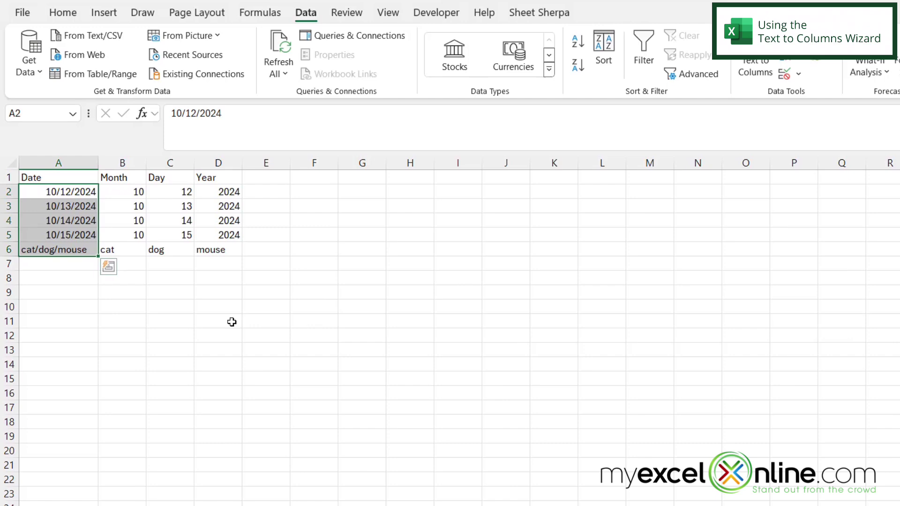